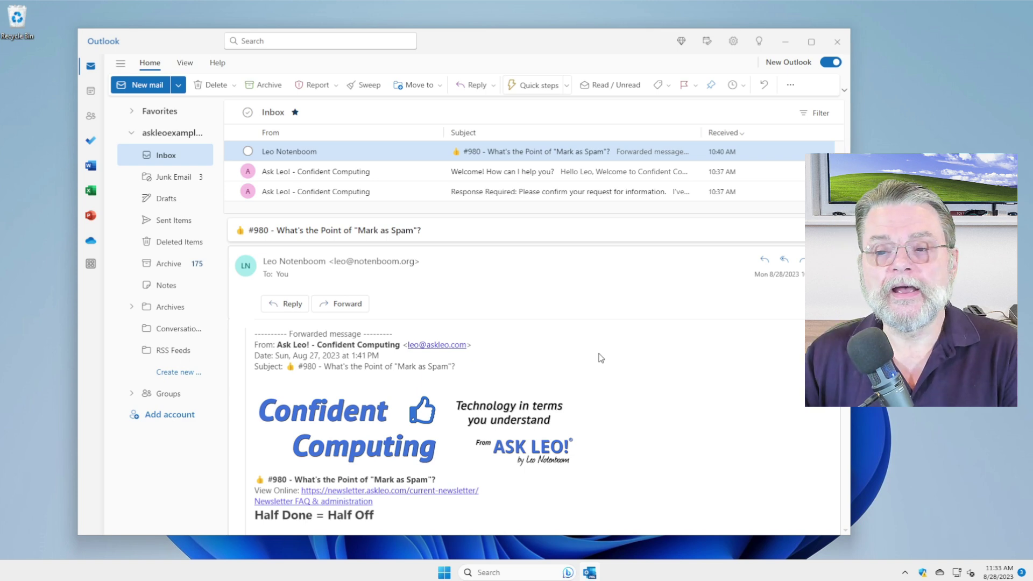
- Minimize Outlook and launch Microsoft Edge from the Start menu
click(786, 40)
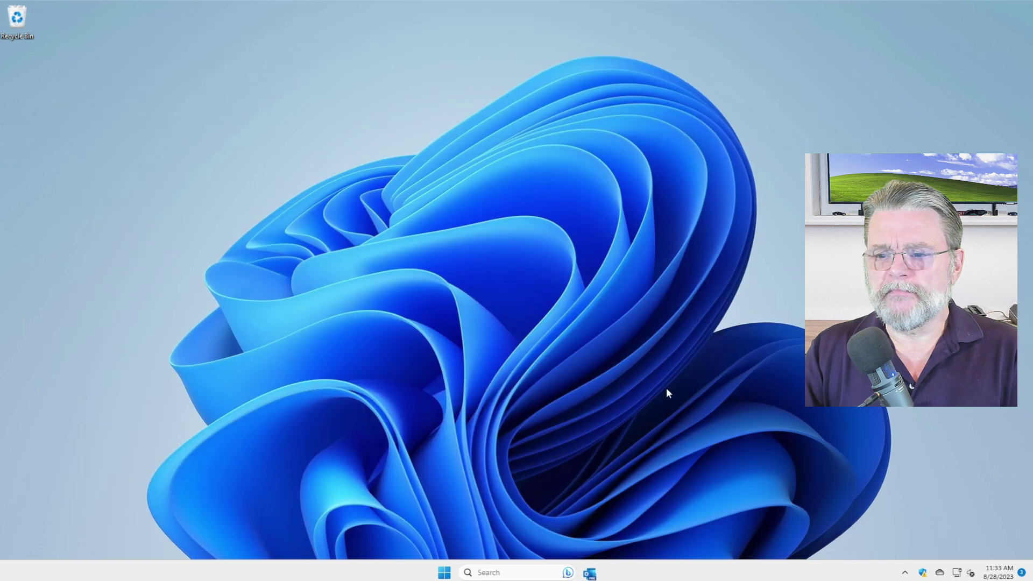
click(443, 574)
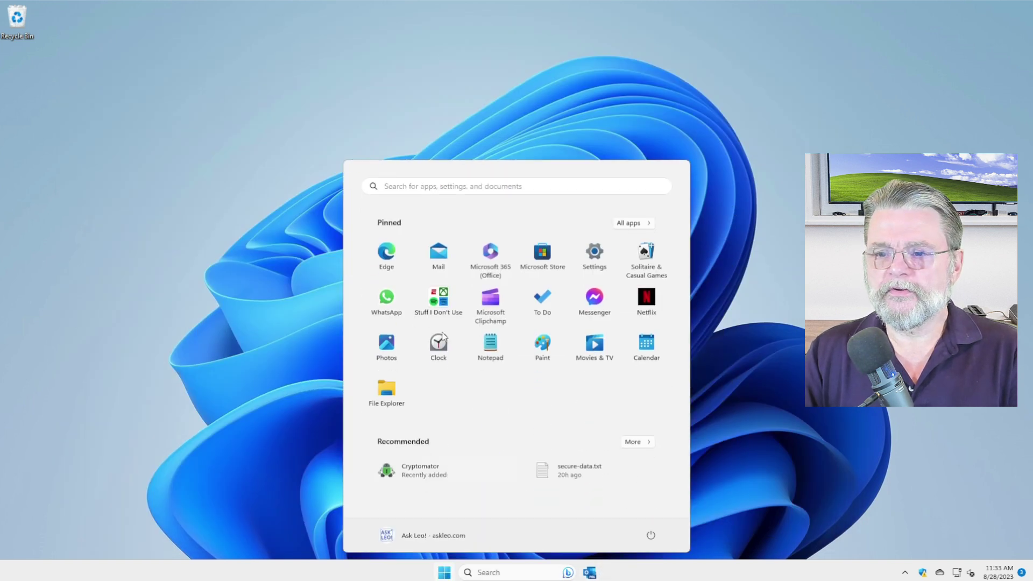
click(392, 257)
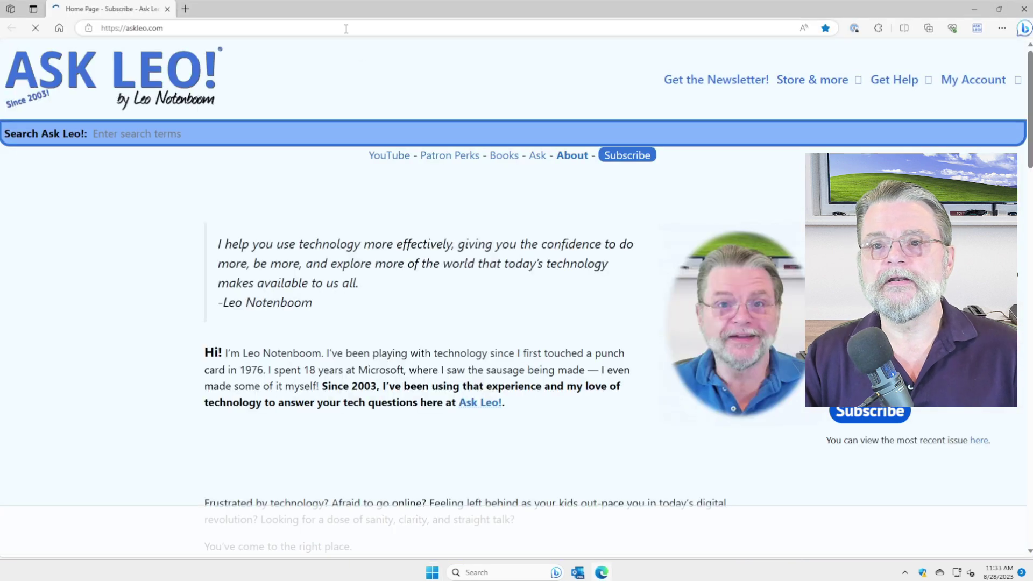
- Search 'thunderbird', download Thunderbird Setup 115.1.1, run the installer, and close Edge
click(345, 30)
text(t)
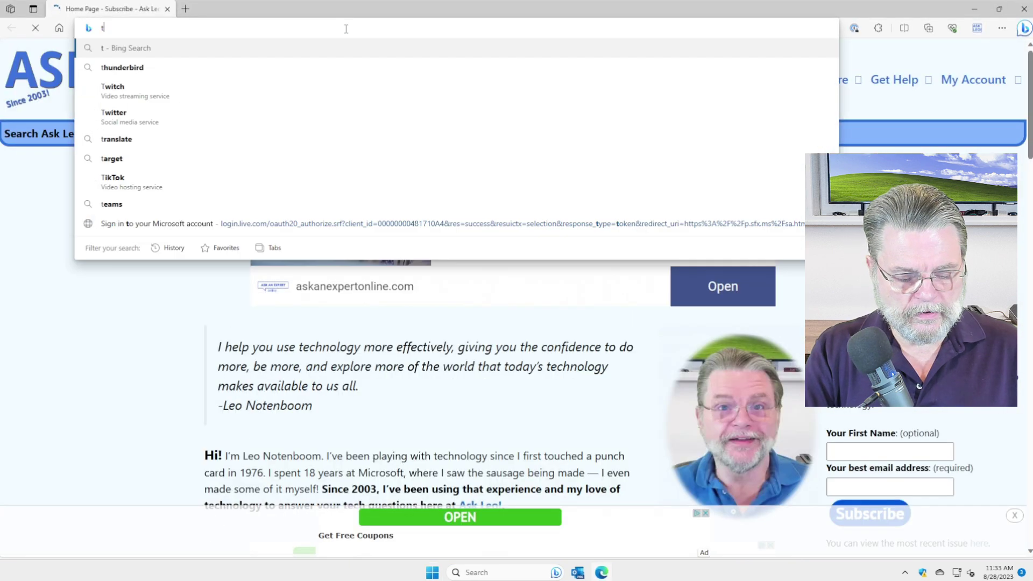
text(hunderb)
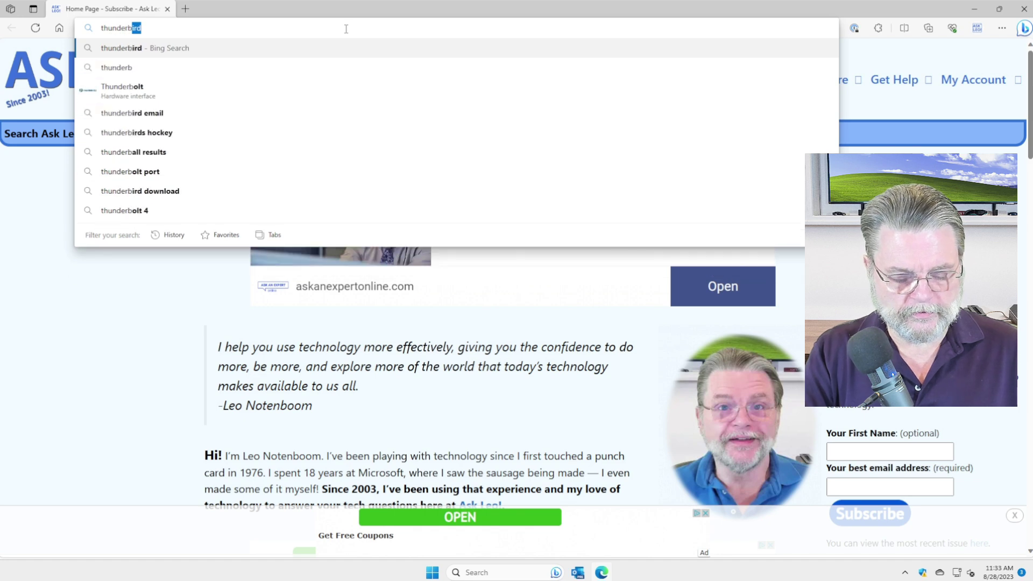
key(Return)
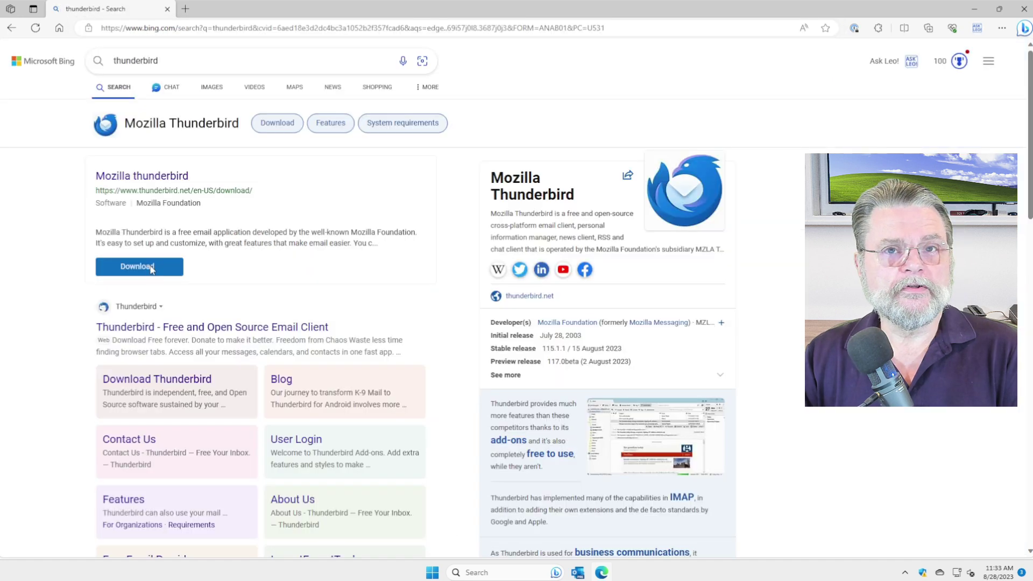
click(150, 269)
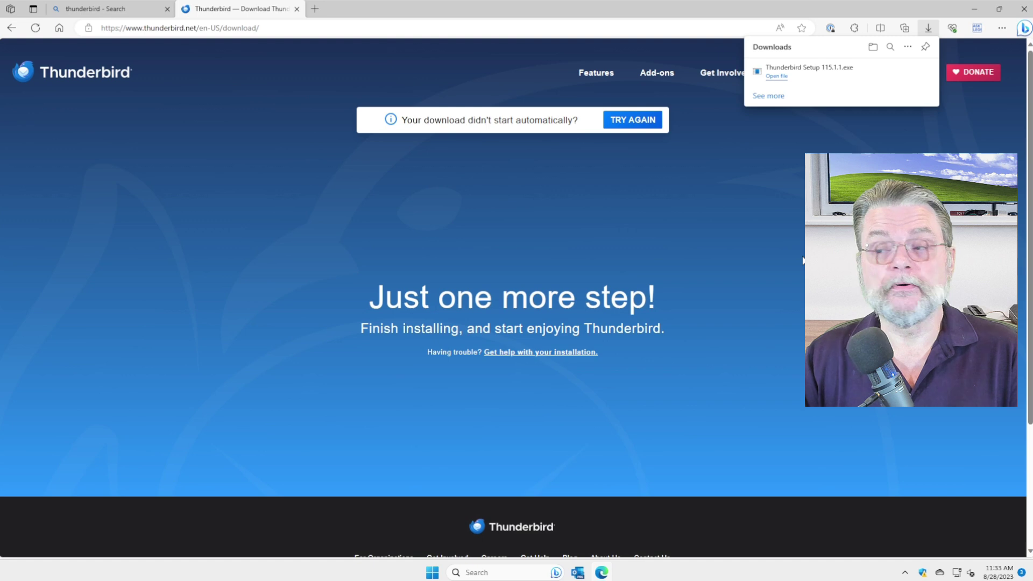
click(775, 76)
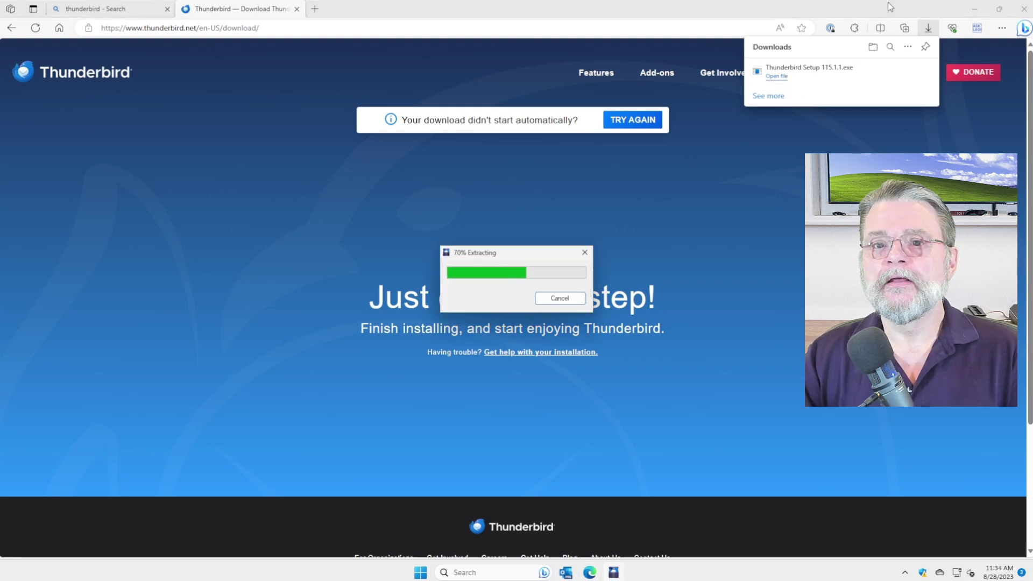
click(1023, 8)
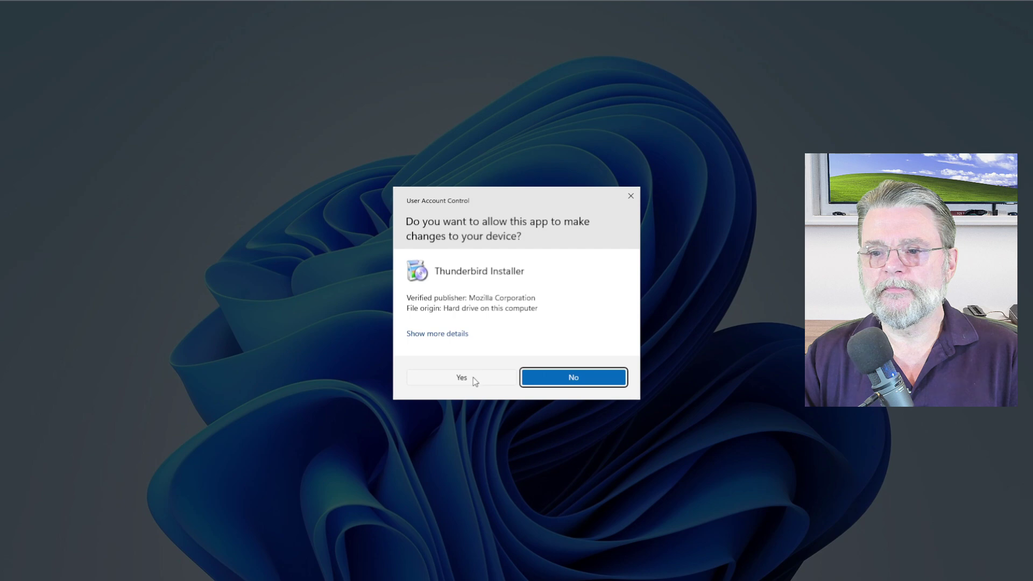
- Install Thunderbird with Custom setup, default folder, maintenance service, and desktop and Start menu shortcuts
click(473, 377)
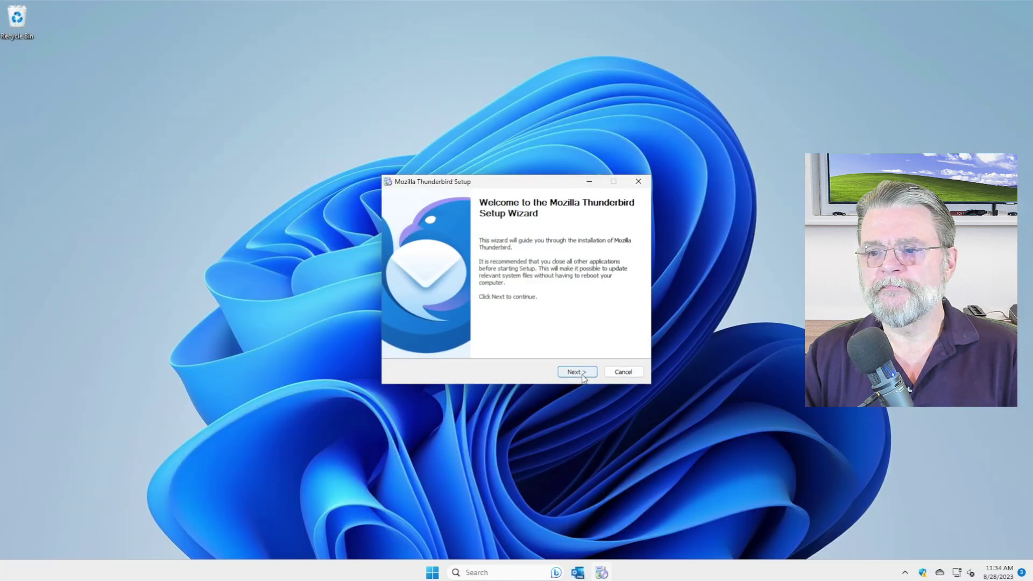
click(583, 374)
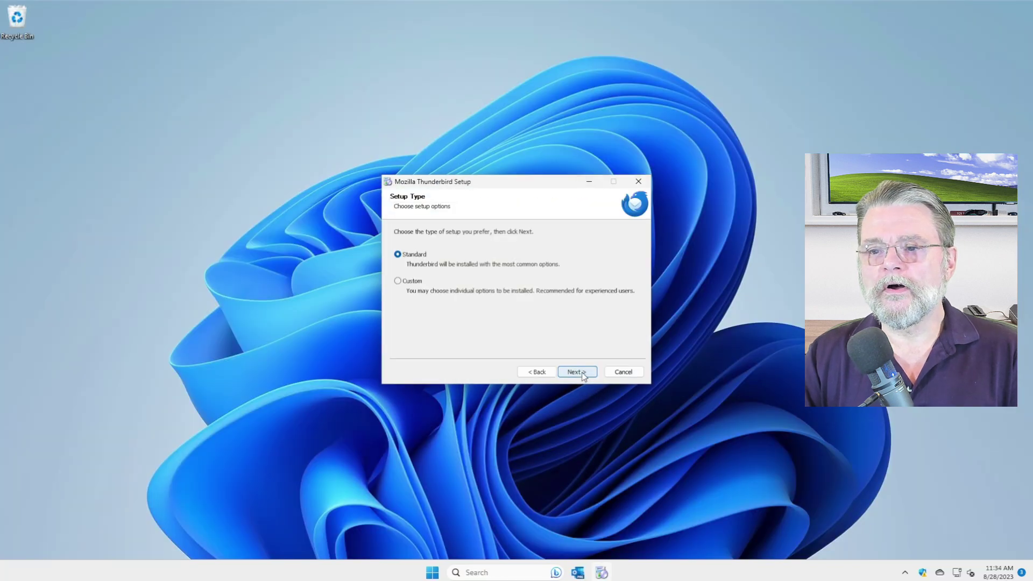
click(398, 281)
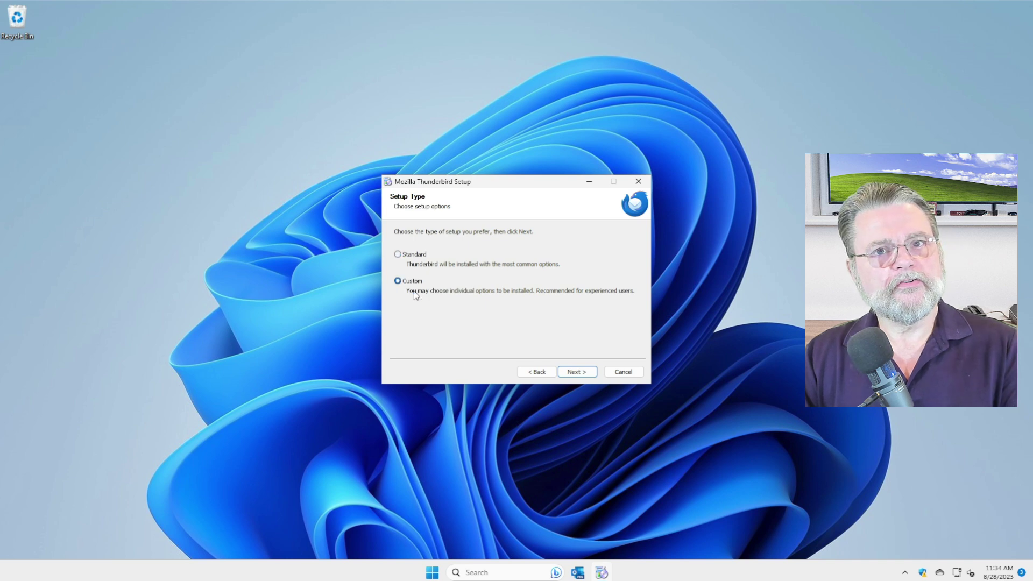
click(584, 375)
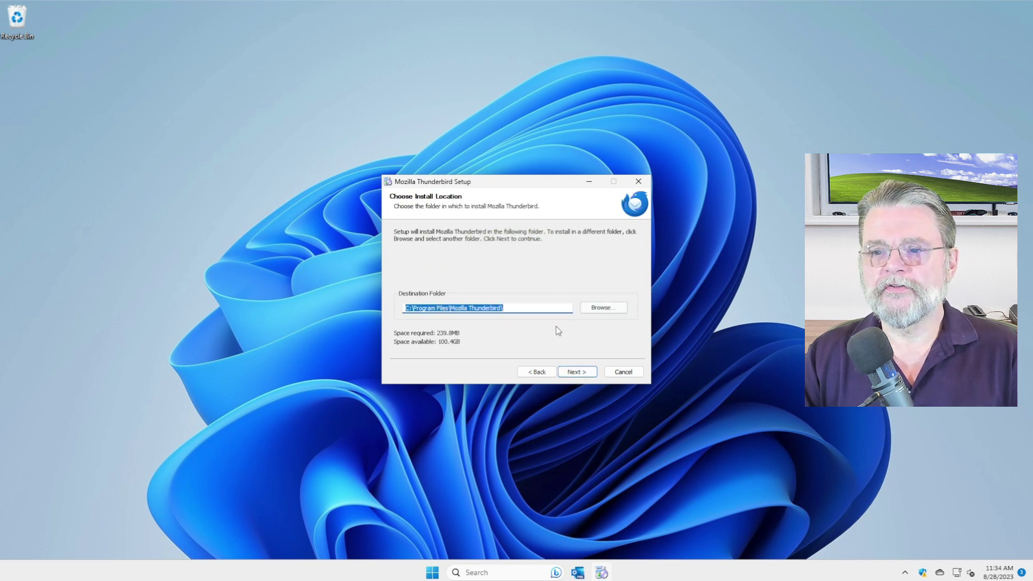
click(576, 374)
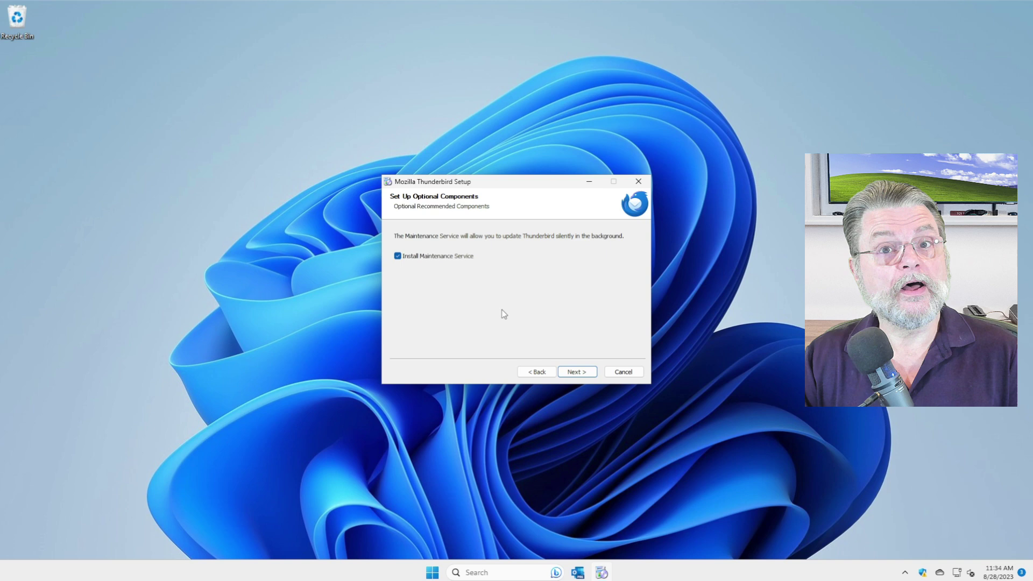
click(578, 372)
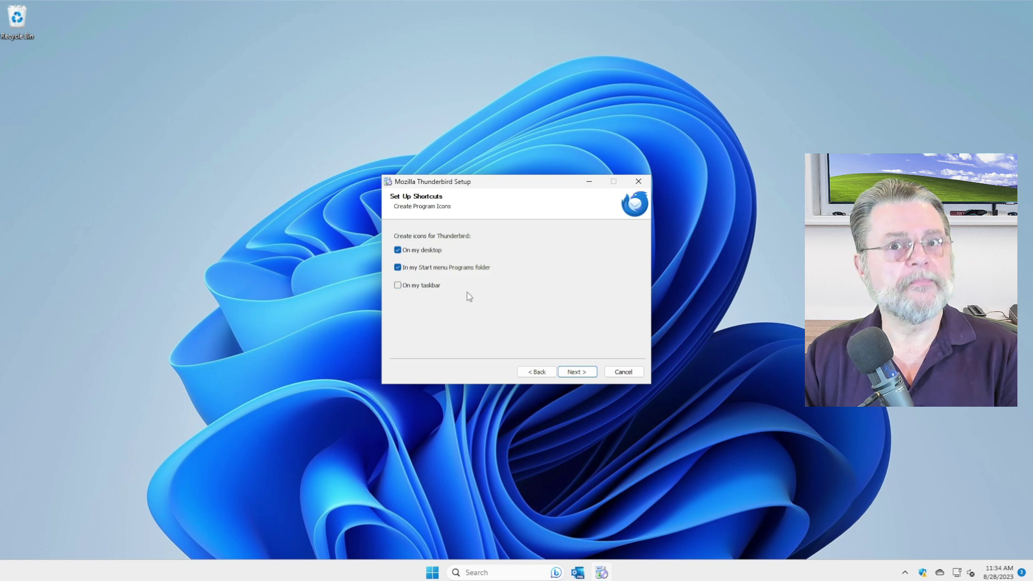
click(578, 372)
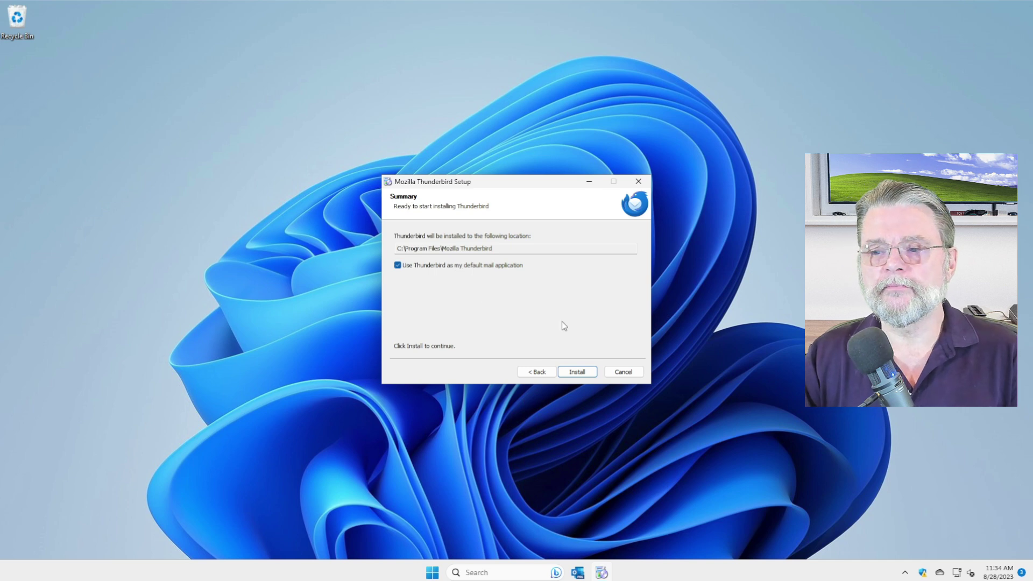
click(578, 372)
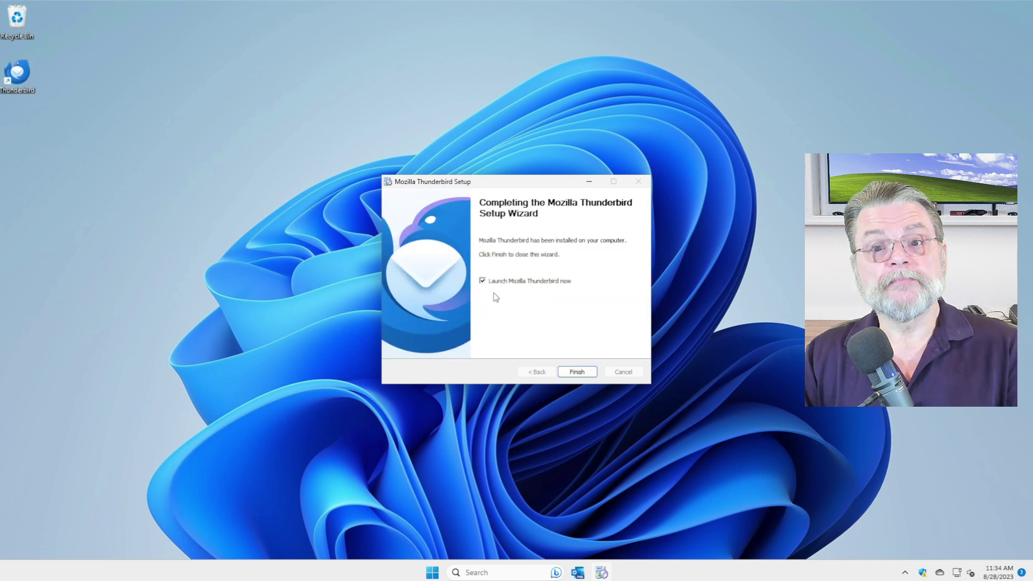
- Launch Thunderbird, close the Privacy Notice tab, and enter the Hotmail address and password
click(577, 371)
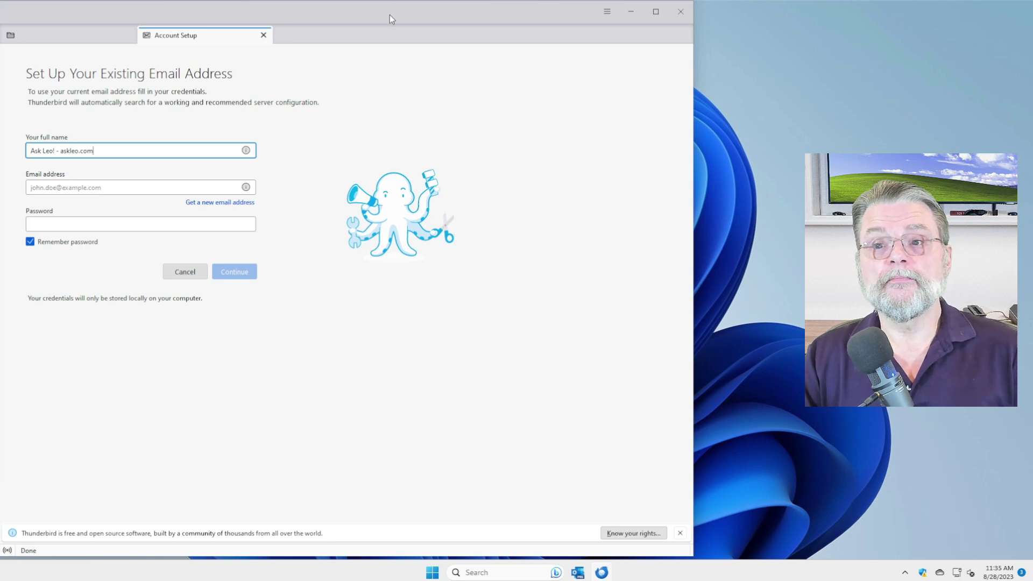
drag(390, 6, 487, 17)
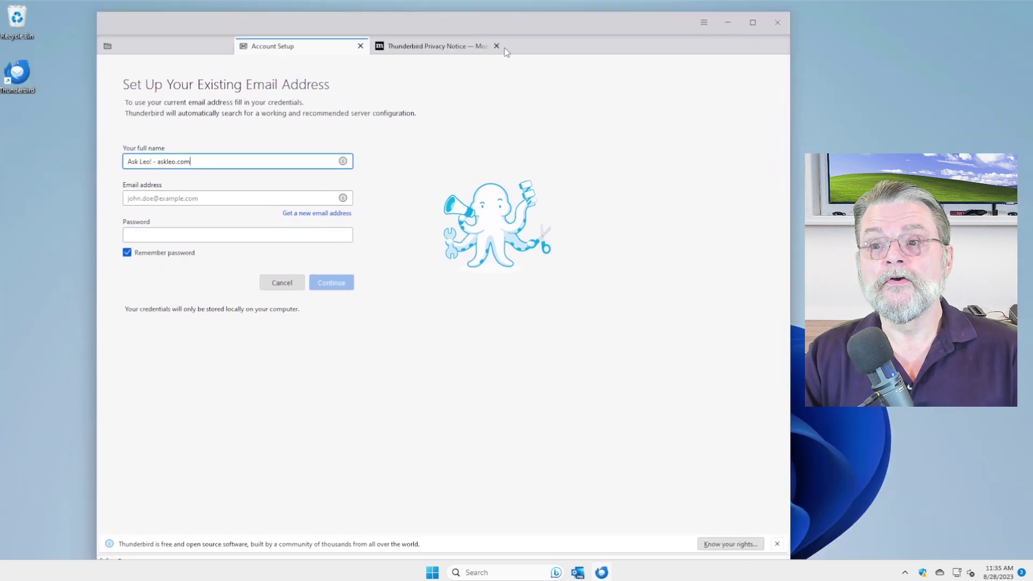
click(497, 45)
click(231, 198)
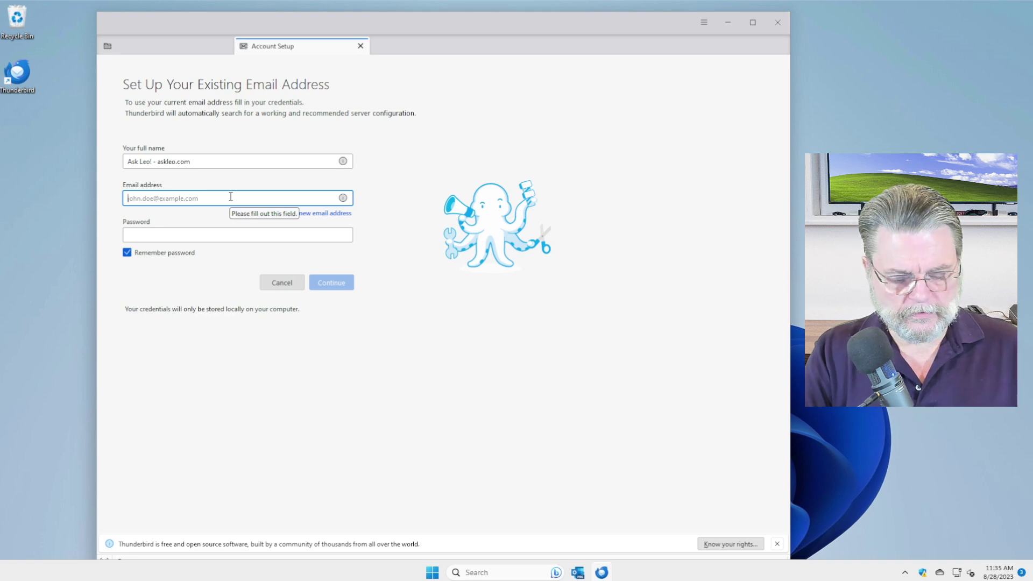
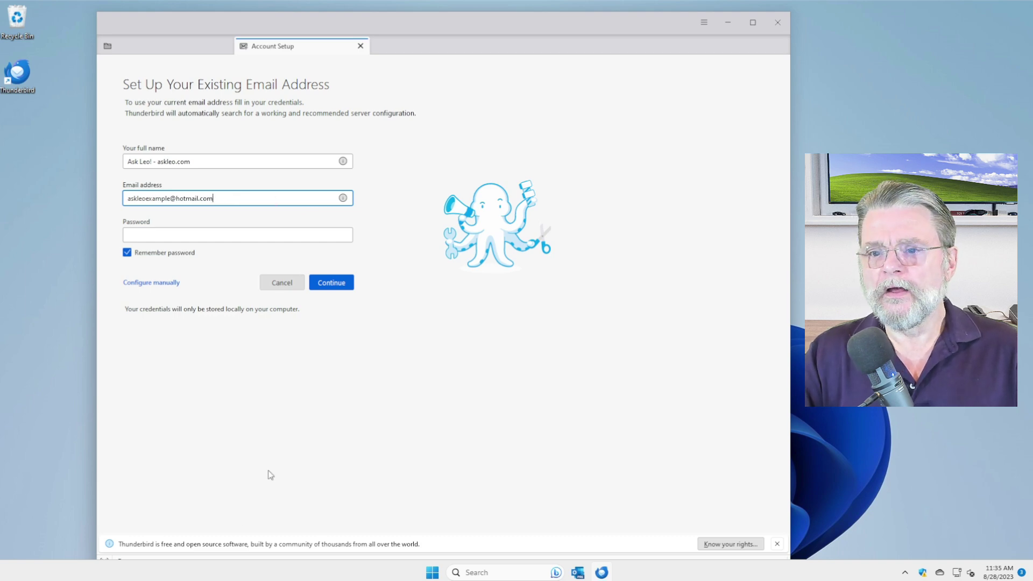
click(220, 234)
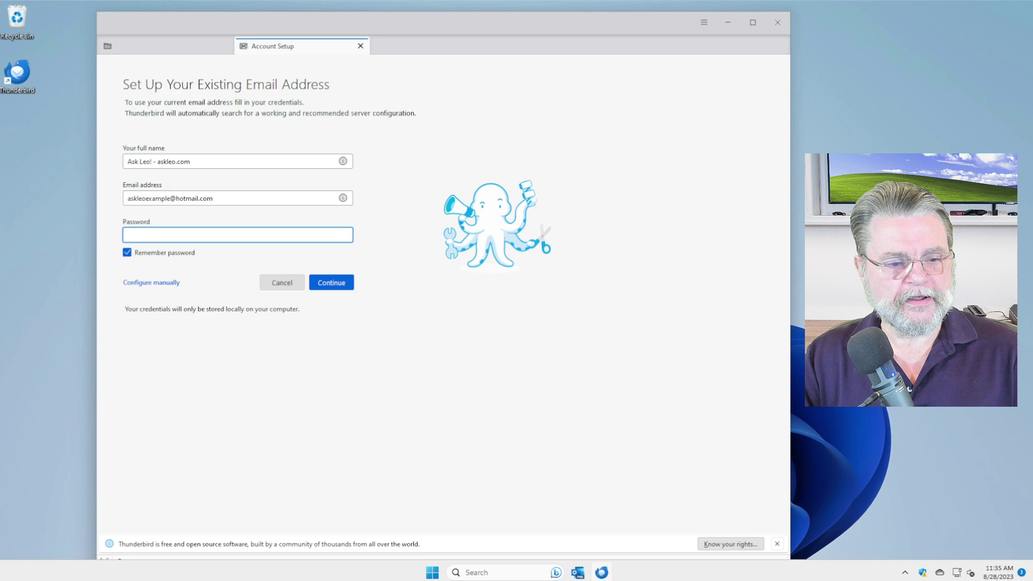
text(***************)
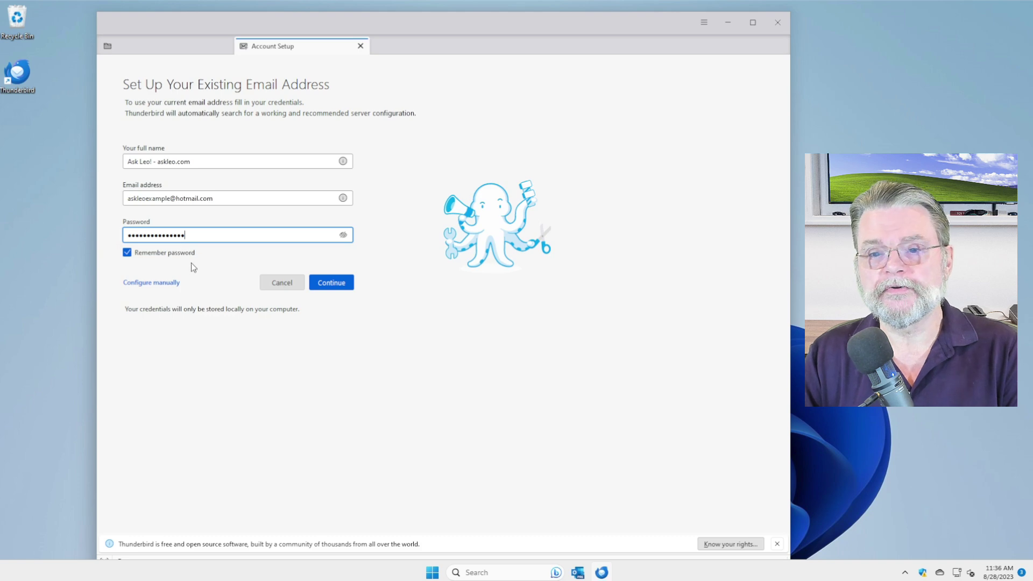
- Look up server settings and accept the IMAP configuration with outlook.office365.com, which fails to log in
click(339, 284)
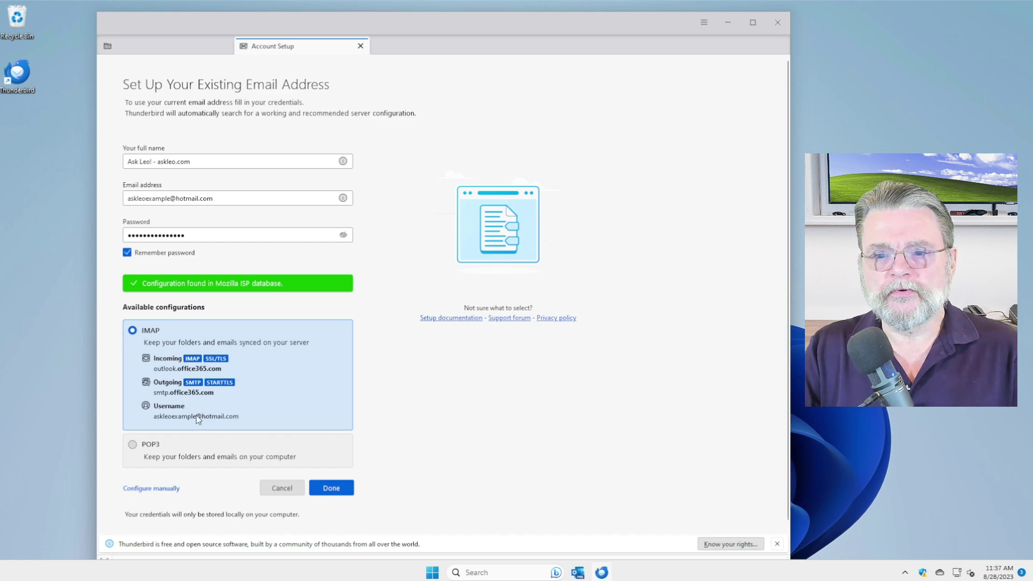
click(332, 489)
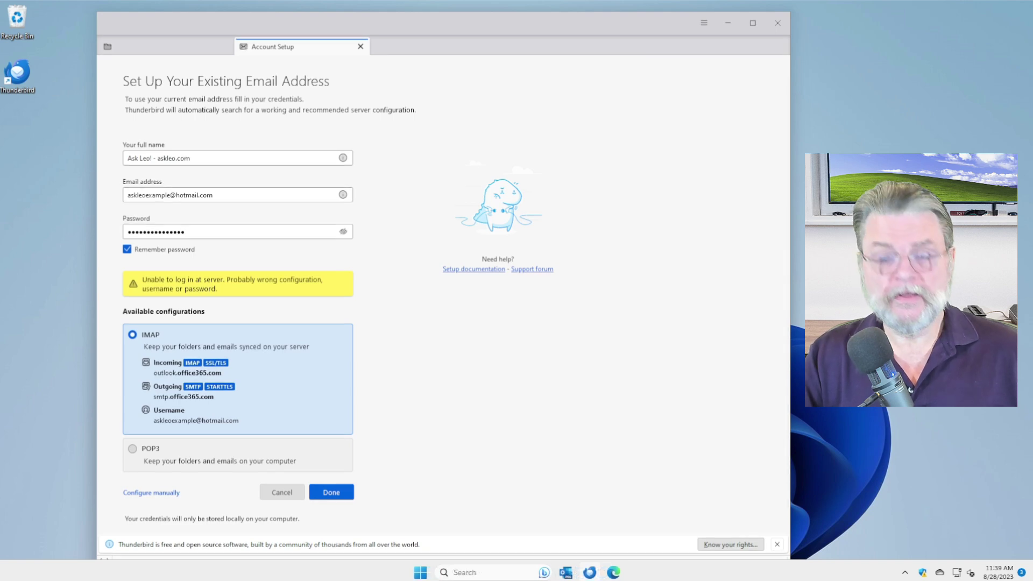
- Replace the password with the correct one, create the IMAP account, and close Account Setup
click(212, 235)
drag(213, 235, 70, 230)
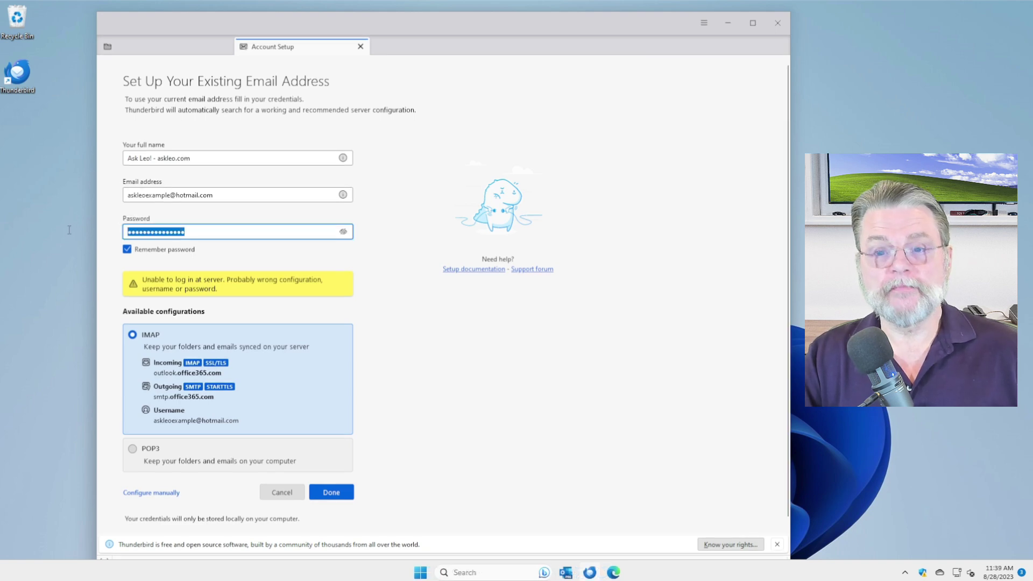
key(ctrl+v)
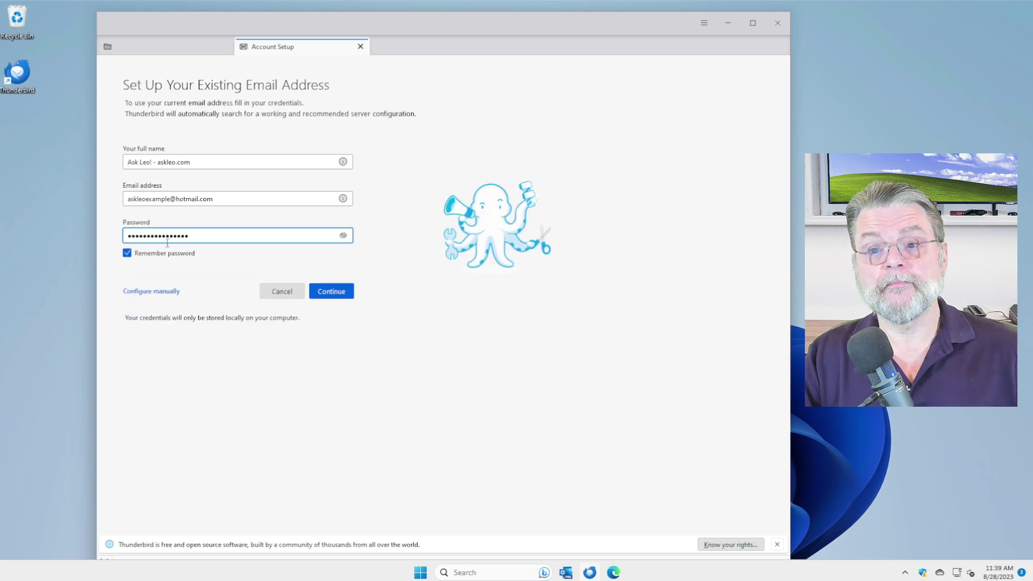
click(332, 291)
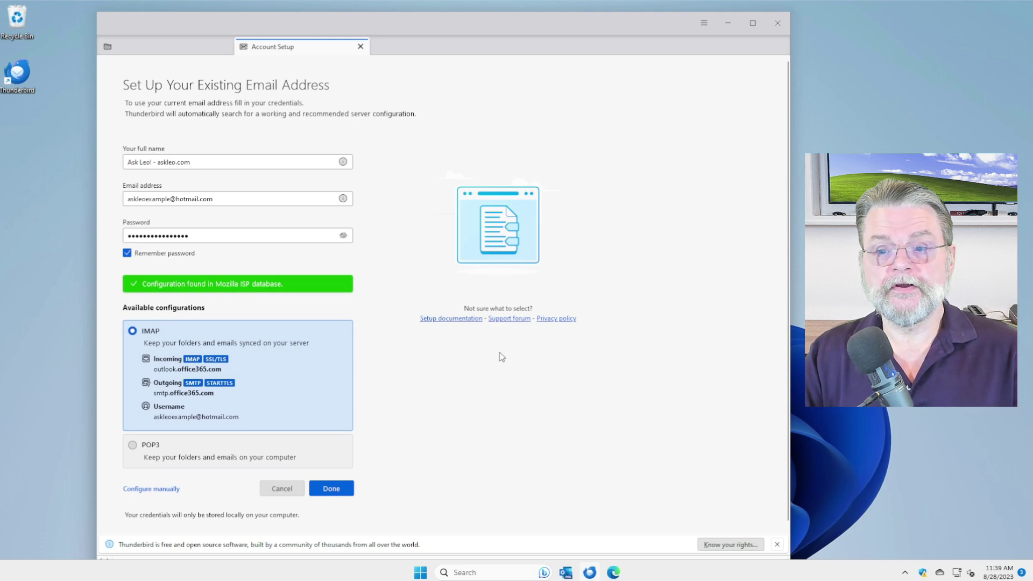
click(331, 488)
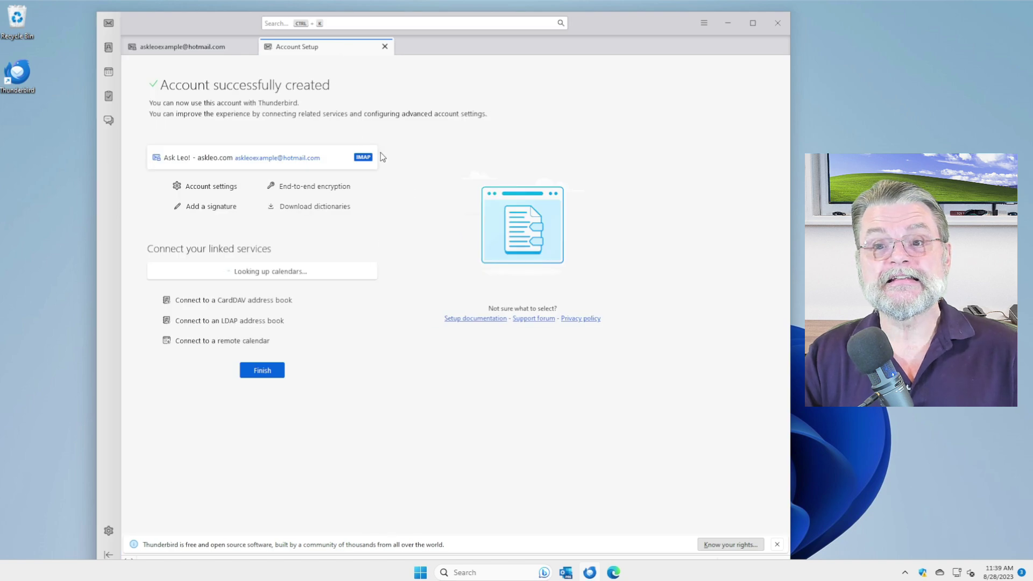
click(386, 47)
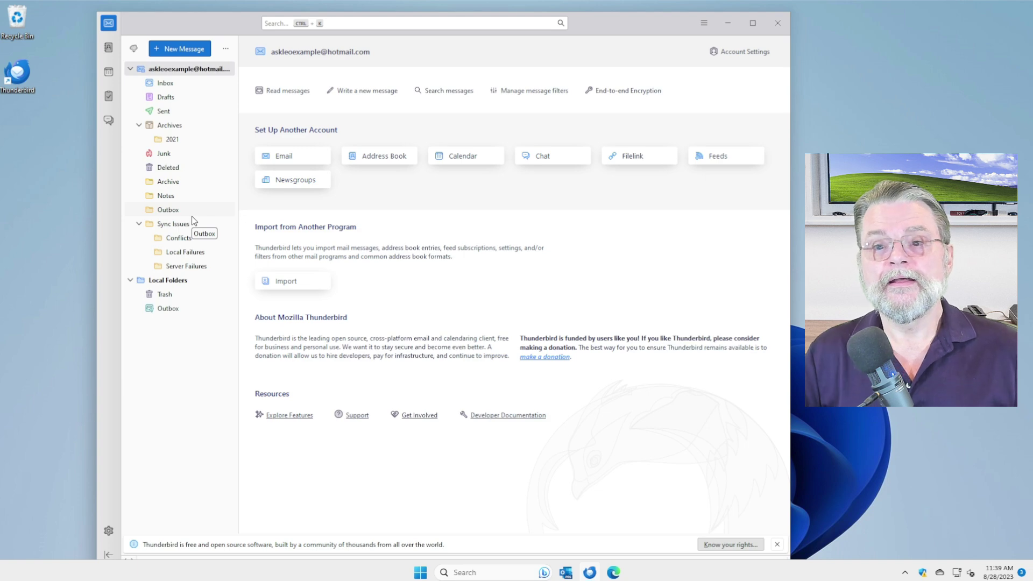
- Open the Hotmail Inbox, then collapse and re-expand the account's folder tree
click(169, 85)
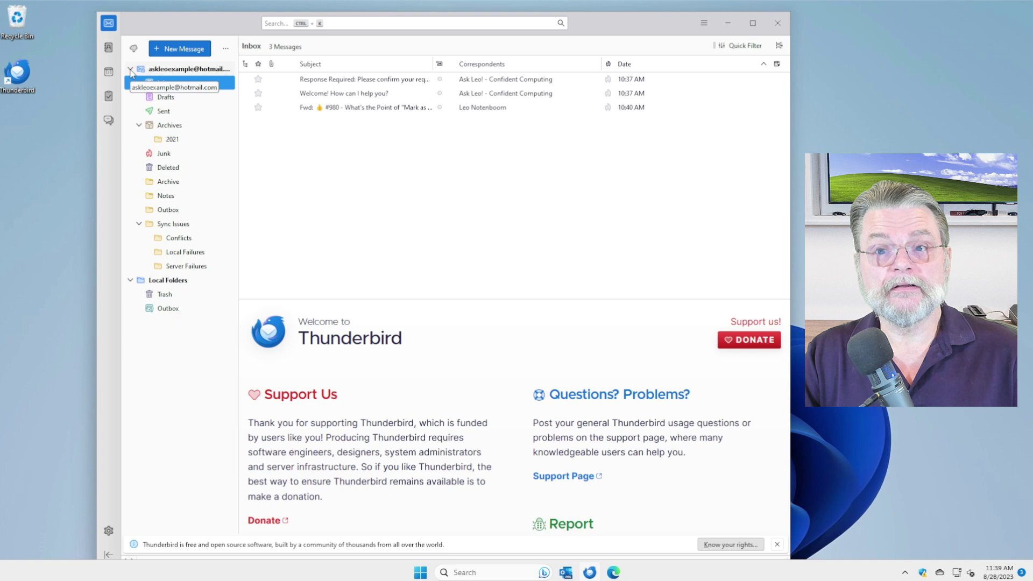
click(131, 70)
click(132, 69)
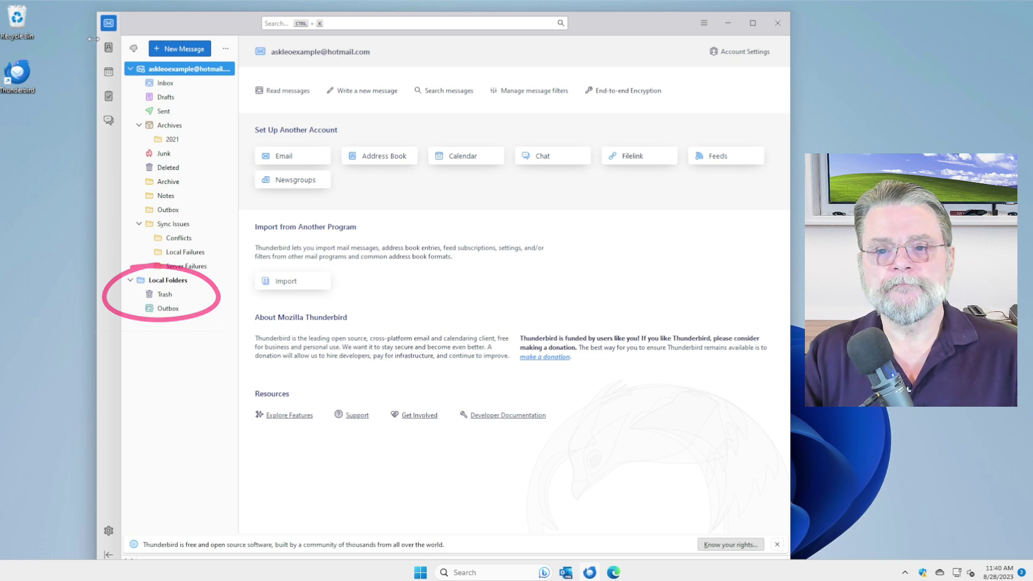
- Create the 'askleoexample-saved-items' folder under Local Folders and open it
right_click(172, 284)
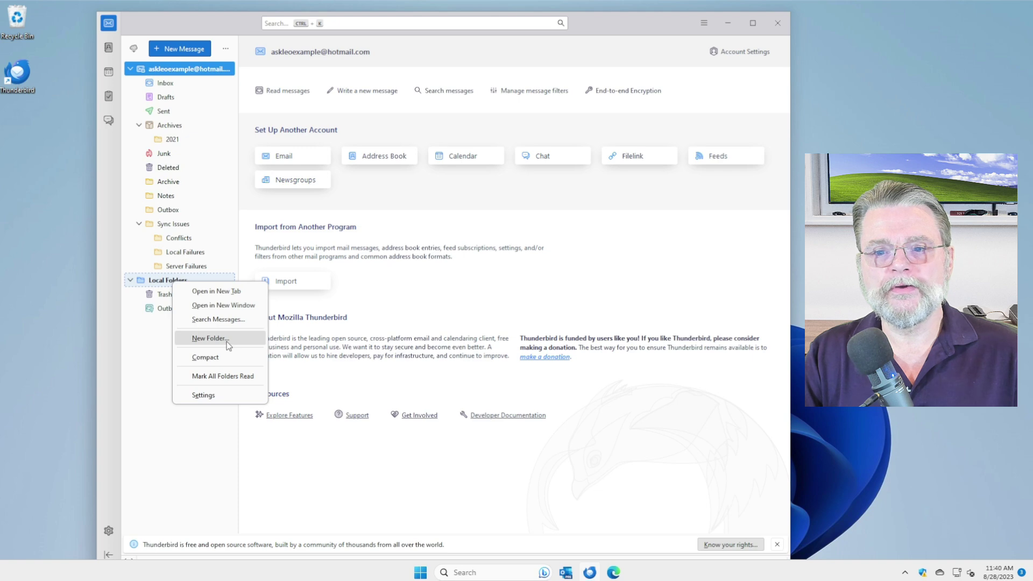
click(210, 339)
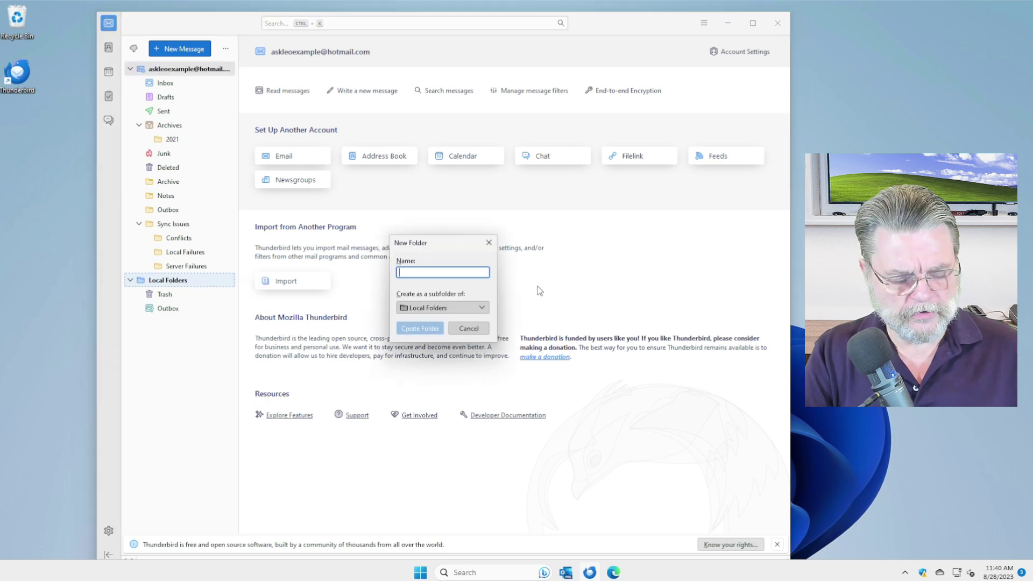
text(askleoex)
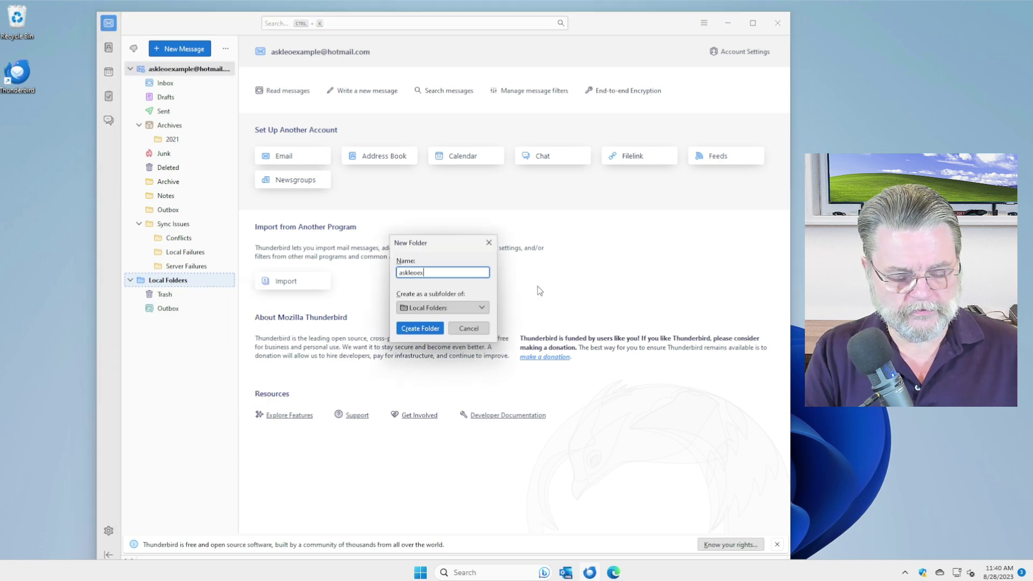
text(ample-saved)
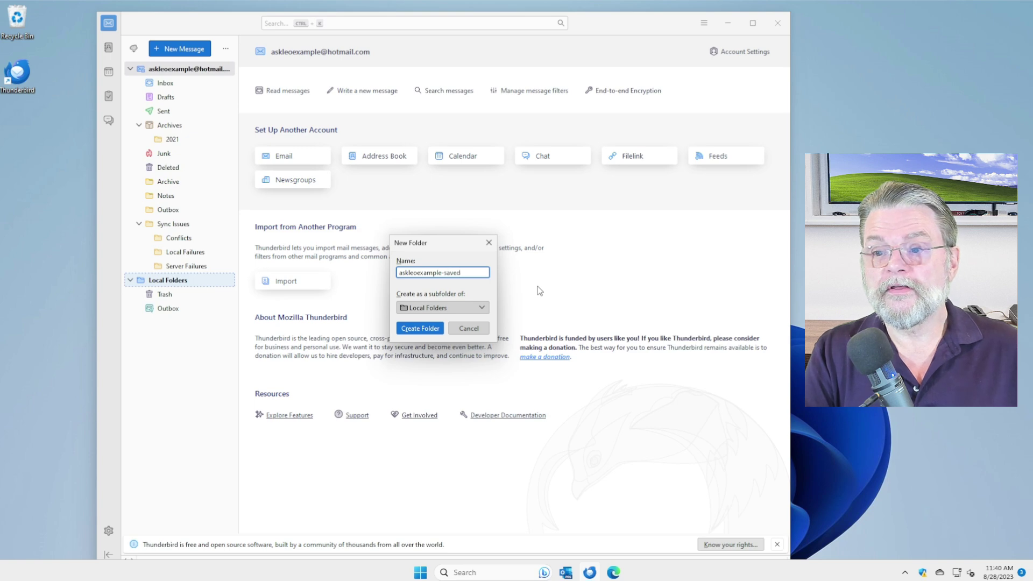
text(-items)
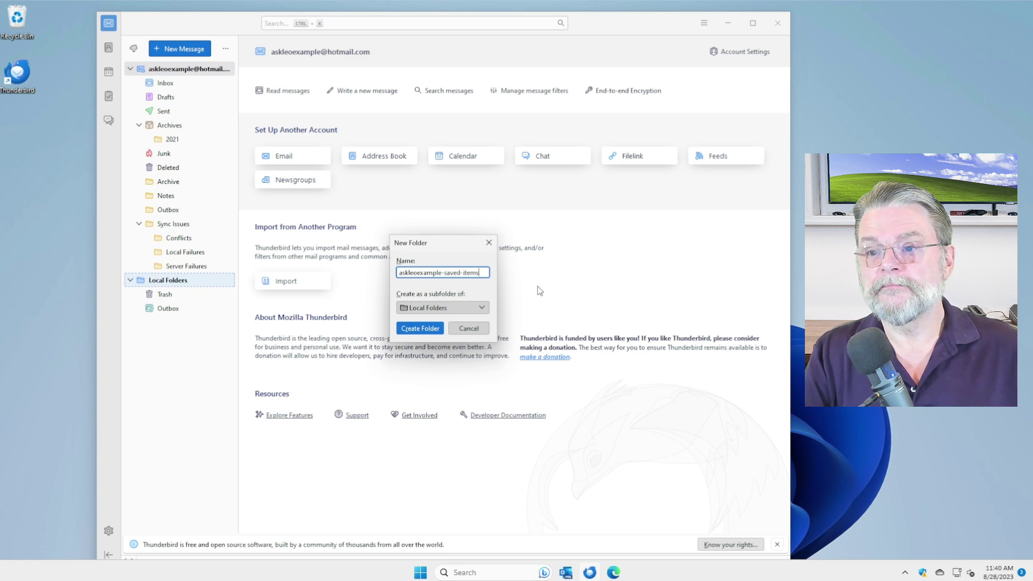
click(420, 328)
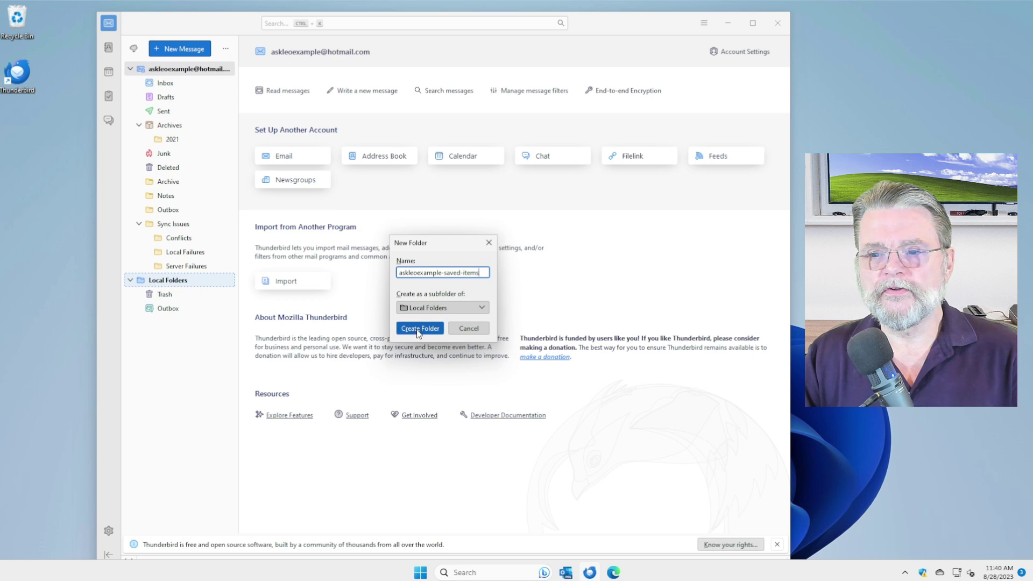
click(172, 322)
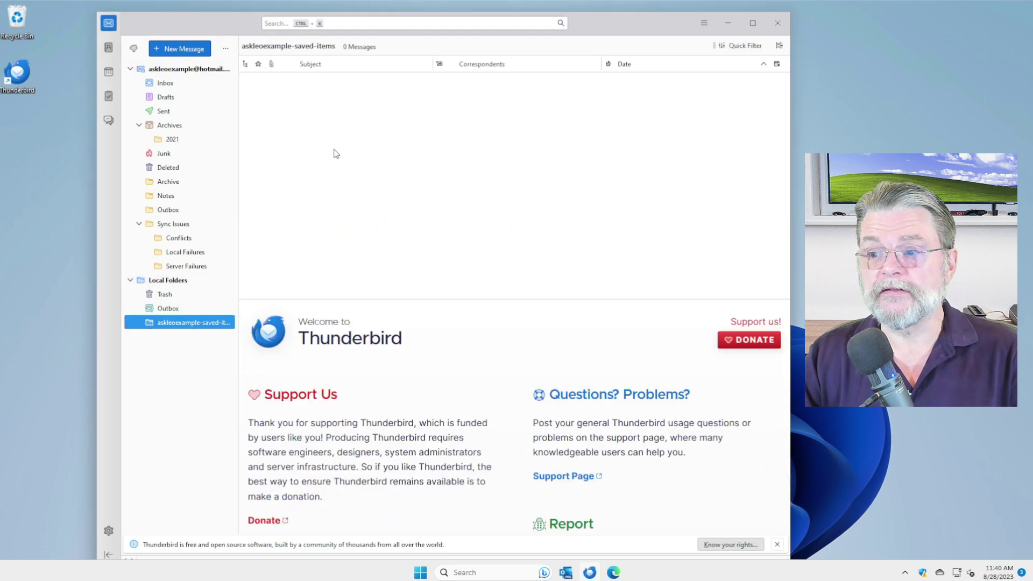
- Drag the forwarded #980 message from the Inbox into askleoexample-saved-items, then check both folders
click(163, 83)
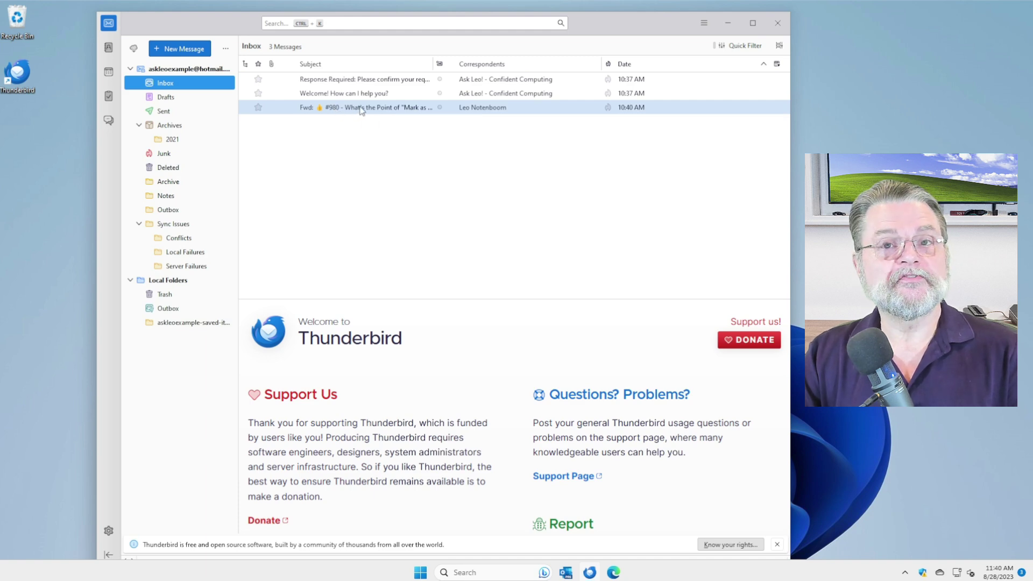
click(361, 108)
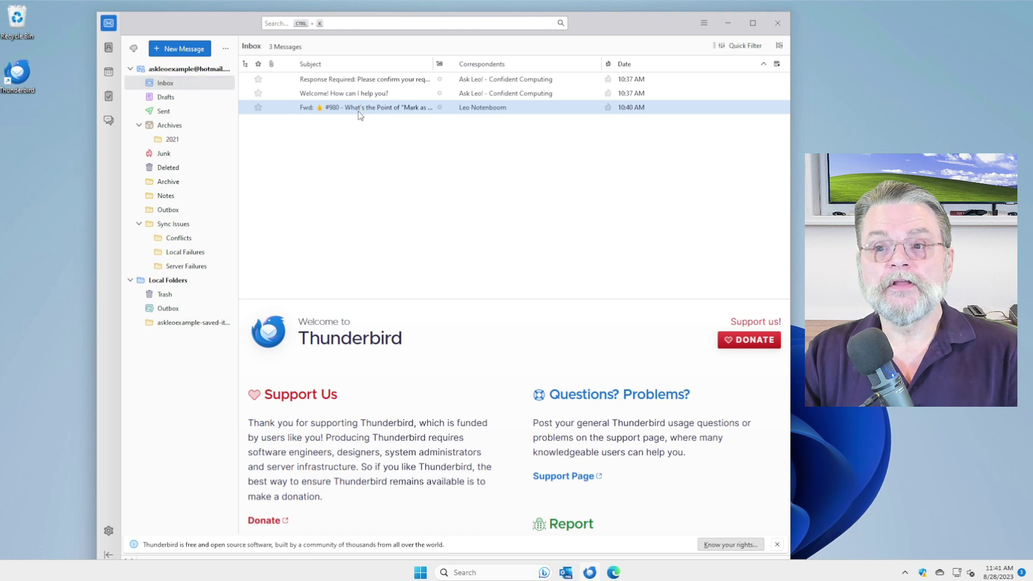
drag(360, 109, 205, 326)
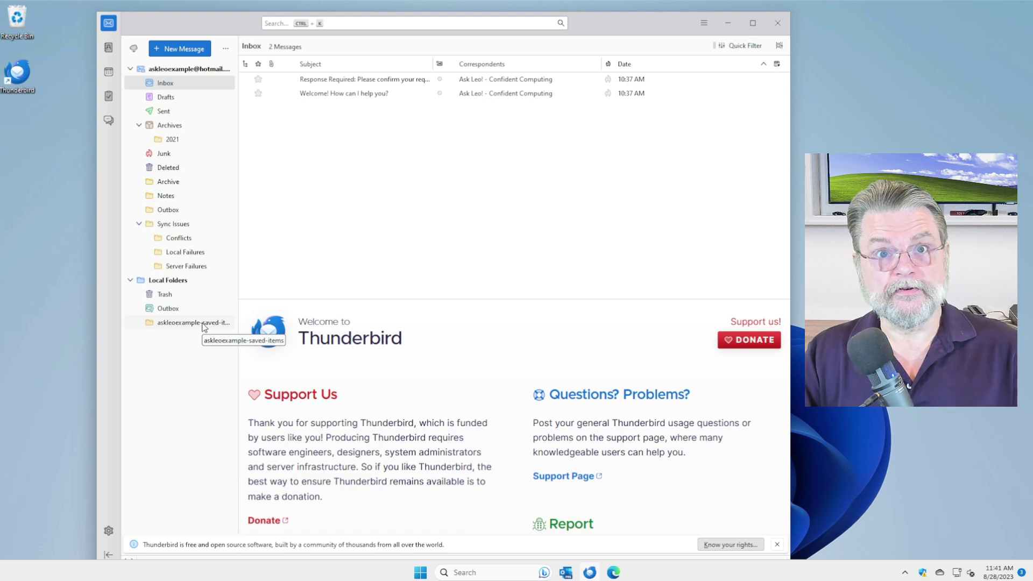
click(194, 322)
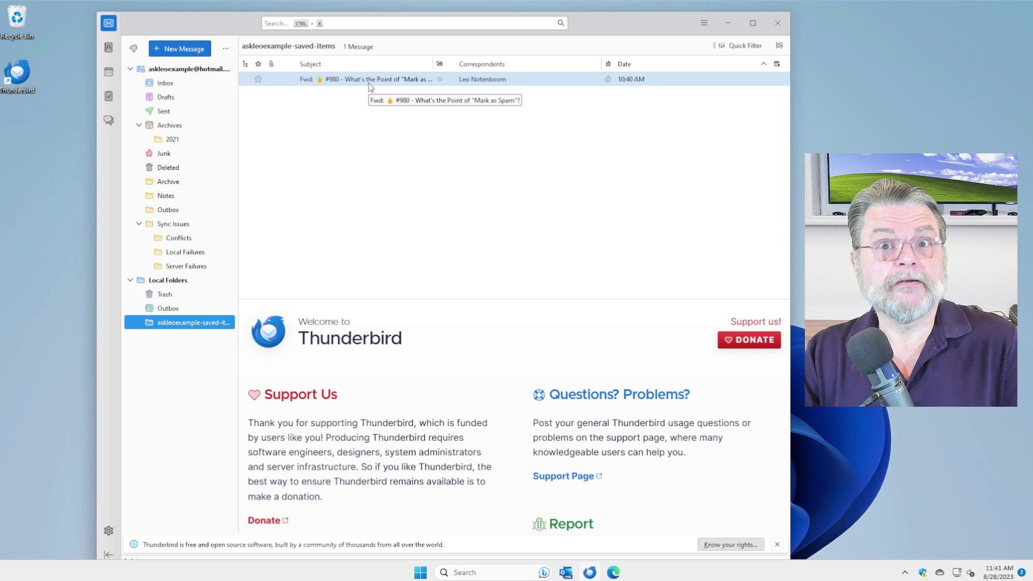
click(166, 83)
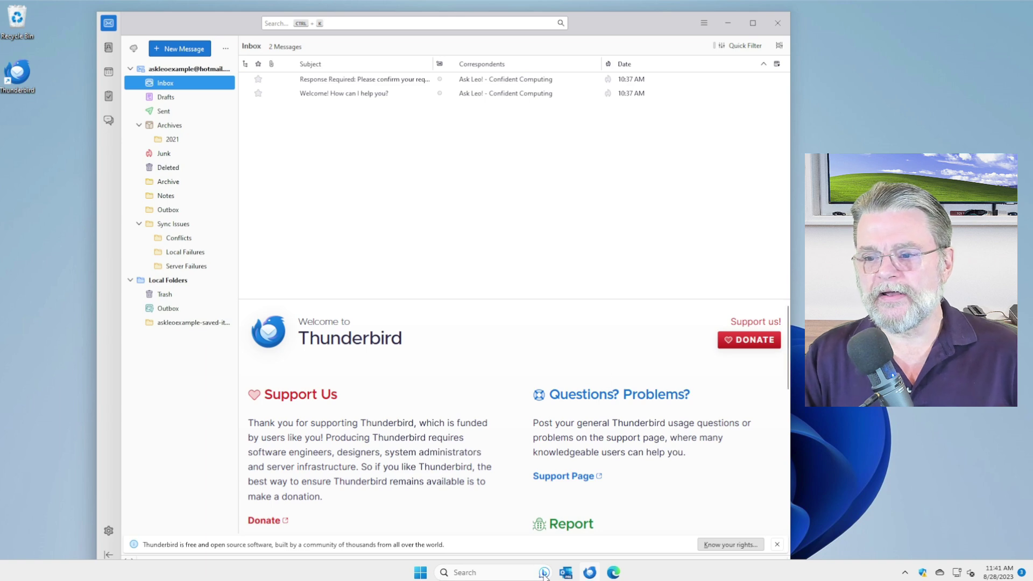
- Open the Hotmail mailbox on the web and check Deleted Items and the two-message Inbox
click(566, 572)
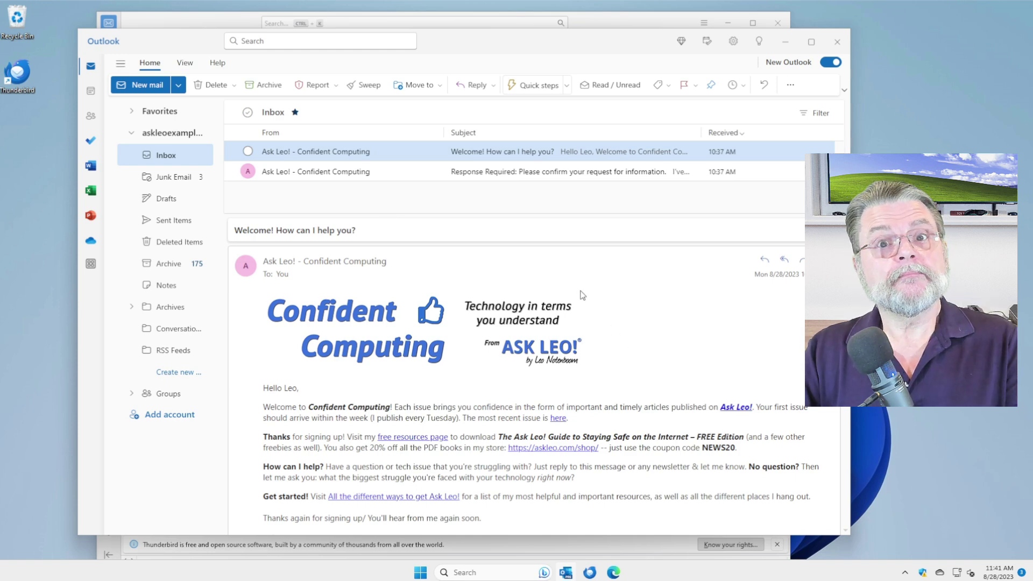
click(615, 573)
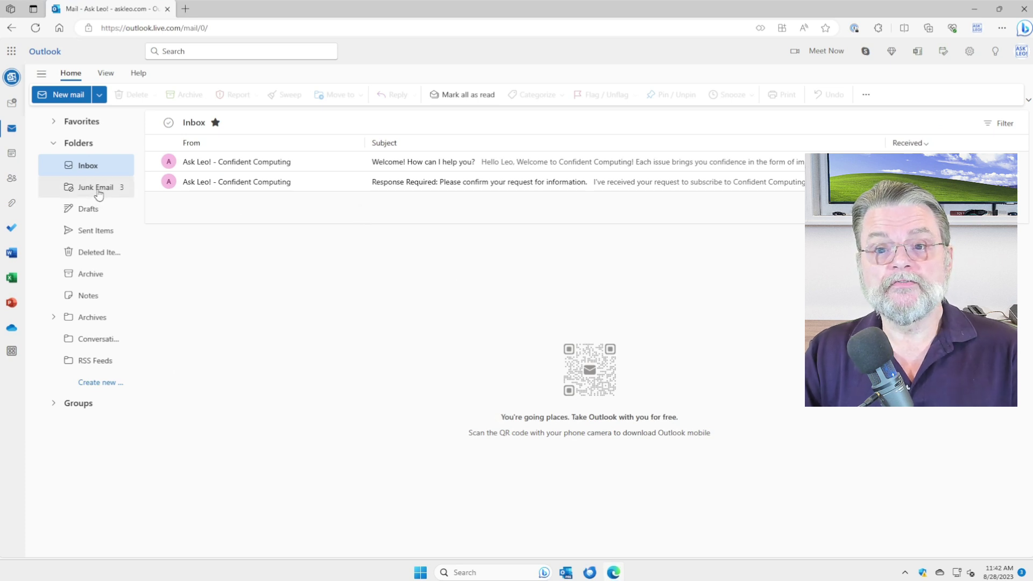
click(98, 251)
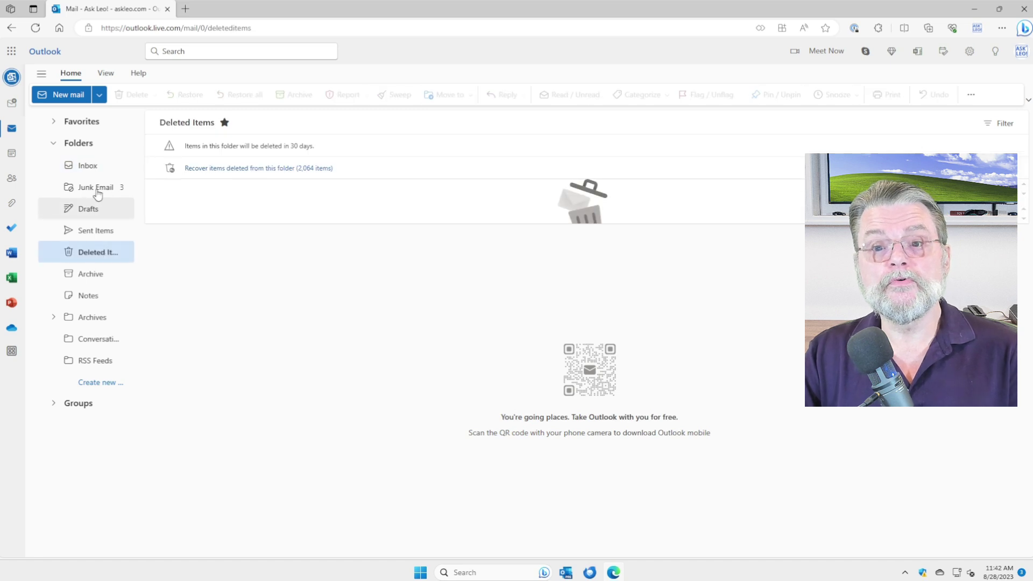
click(88, 166)
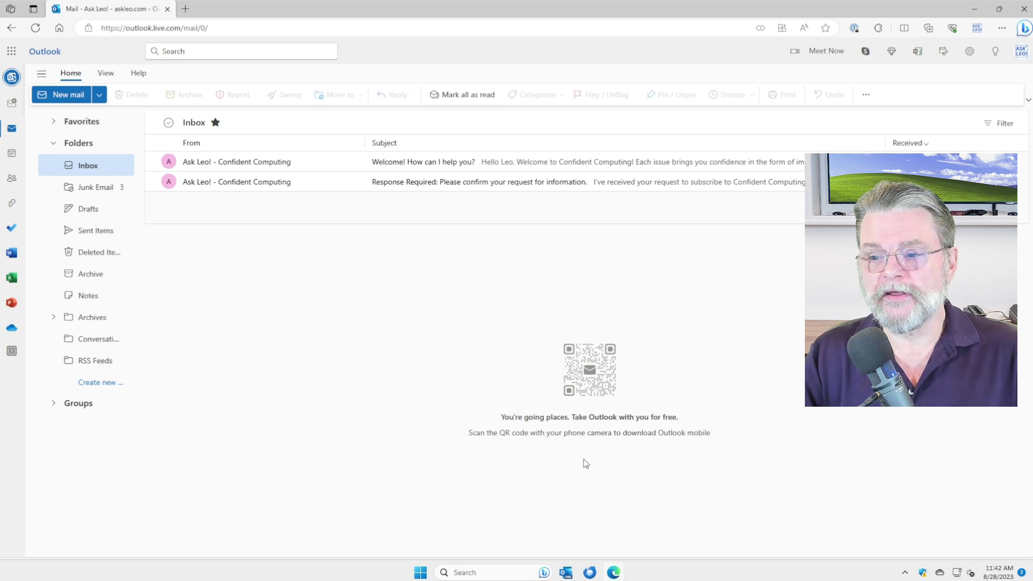
- Return to Thunderbird and open askleoexample-saved-items, which still holds the forwarded #980 message
click(588, 573)
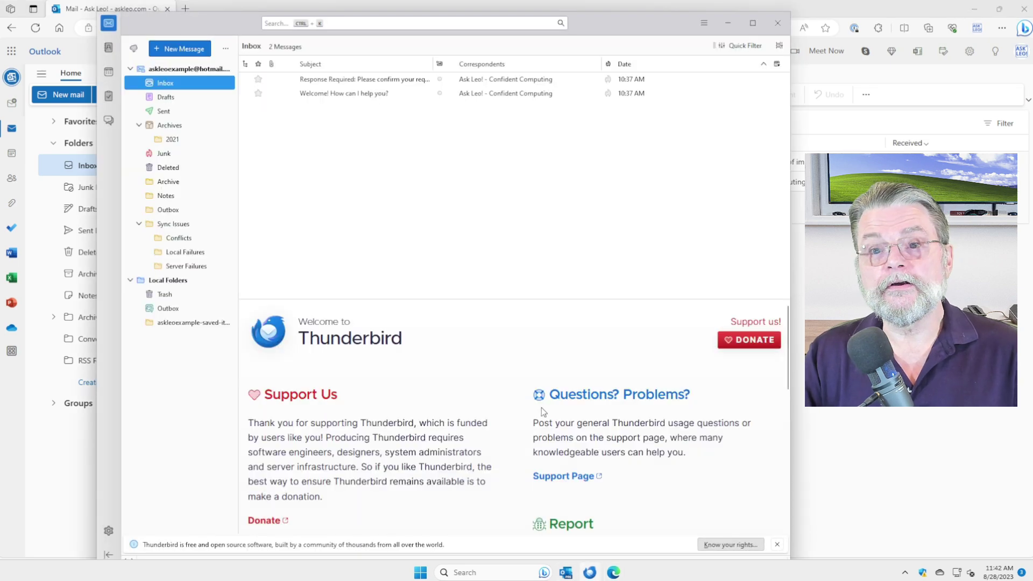
click(186, 323)
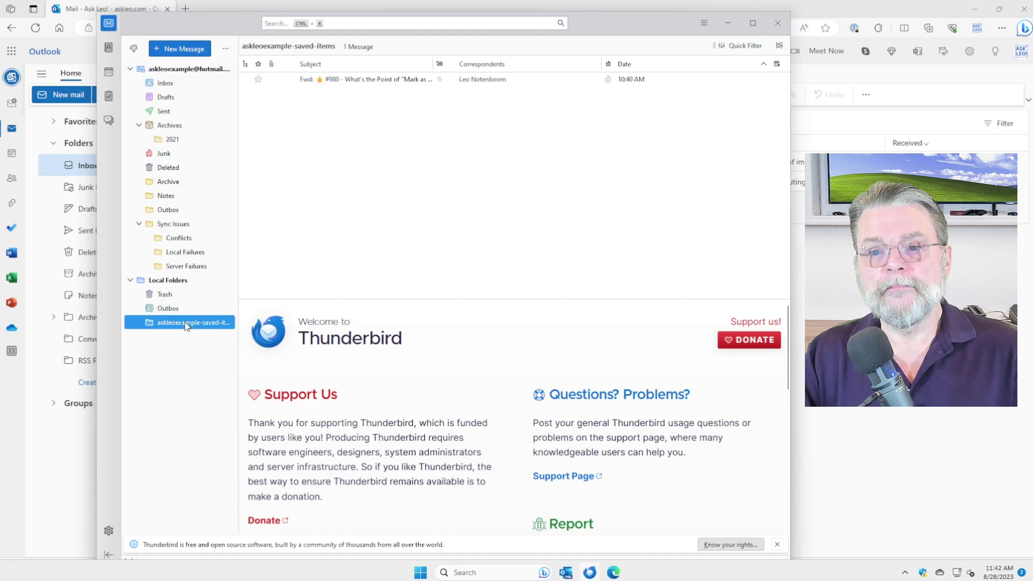